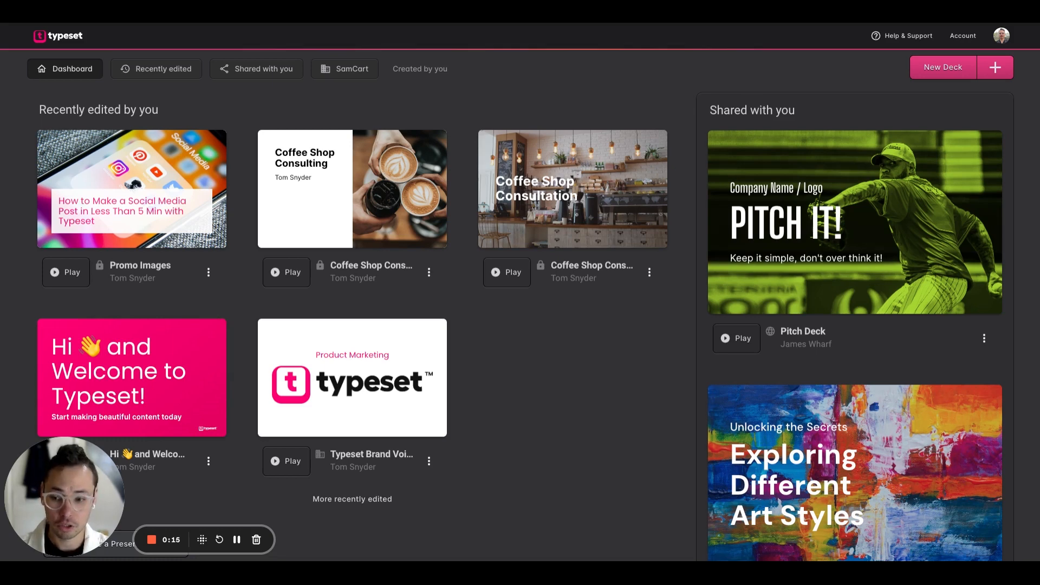
Step: Review the SamCart branding settings in the account, covering brand logos, typography and brand colors
click(963, 37)
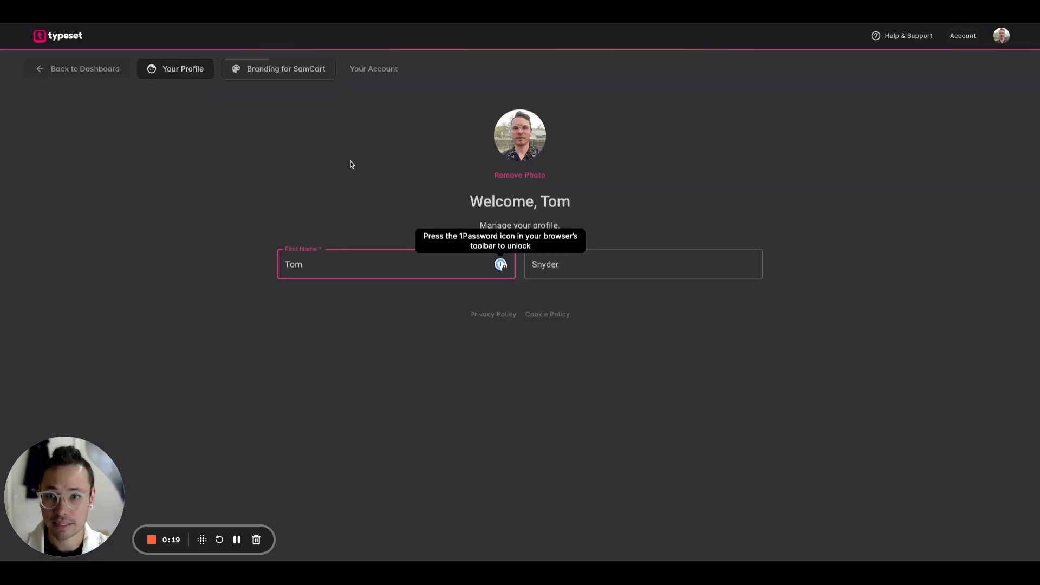
click(281, 70)
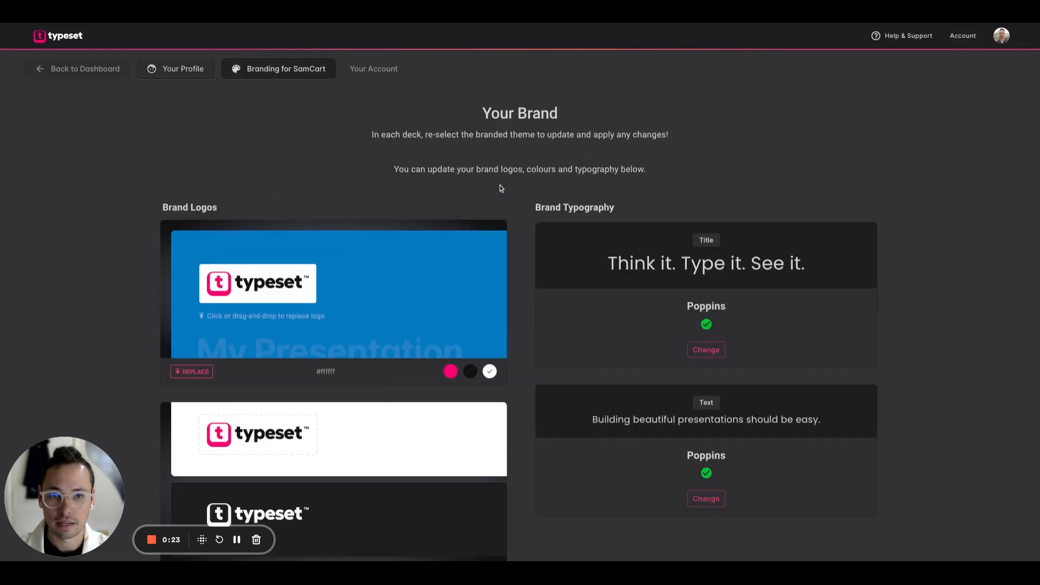
scroll(502, 188, down, 1)
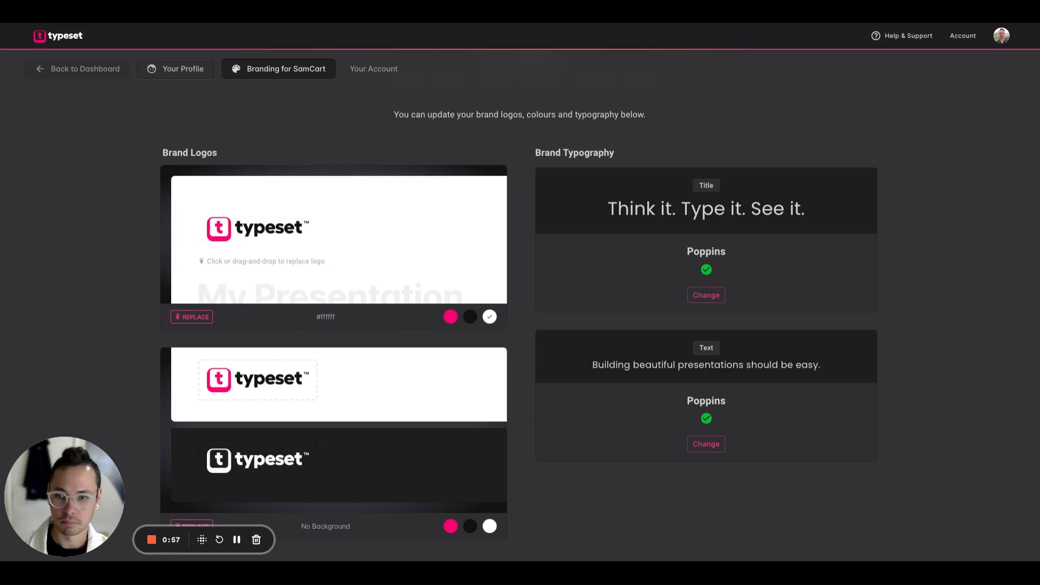
scroll(271, 255, down, 3)
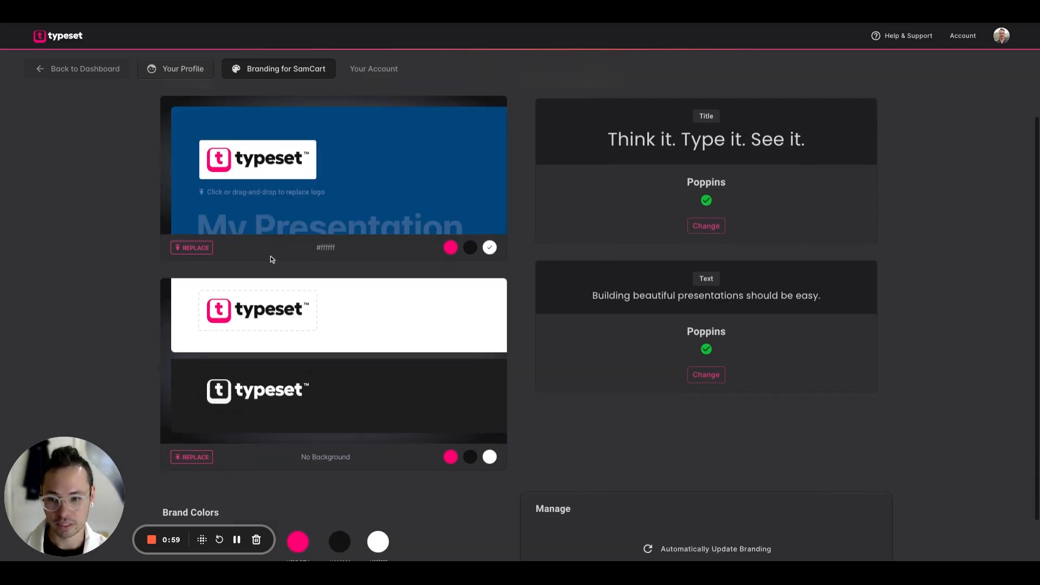
scroll(289, 318, up, 3)
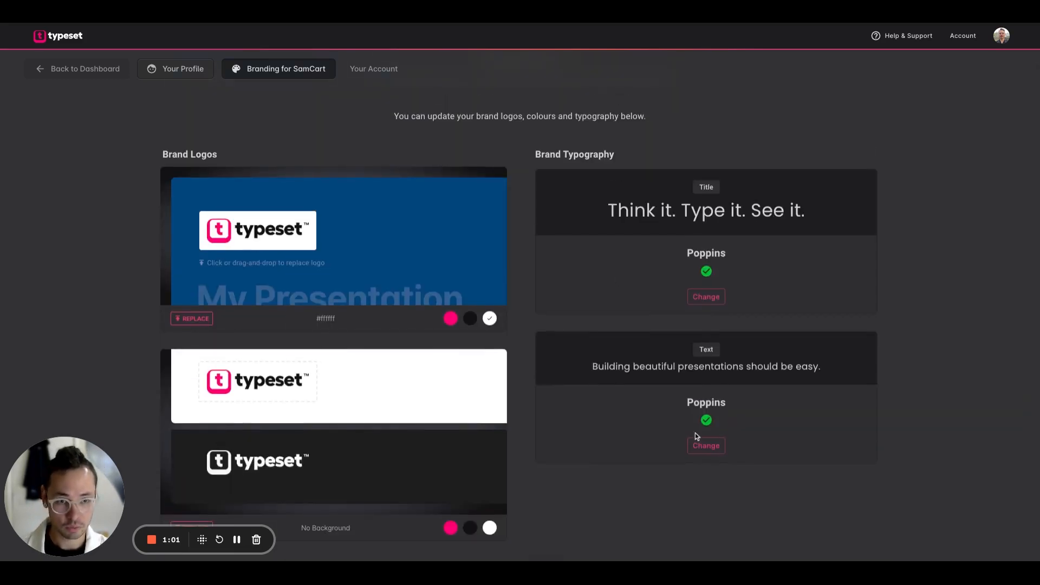
scroll(421, 342, down, 3)
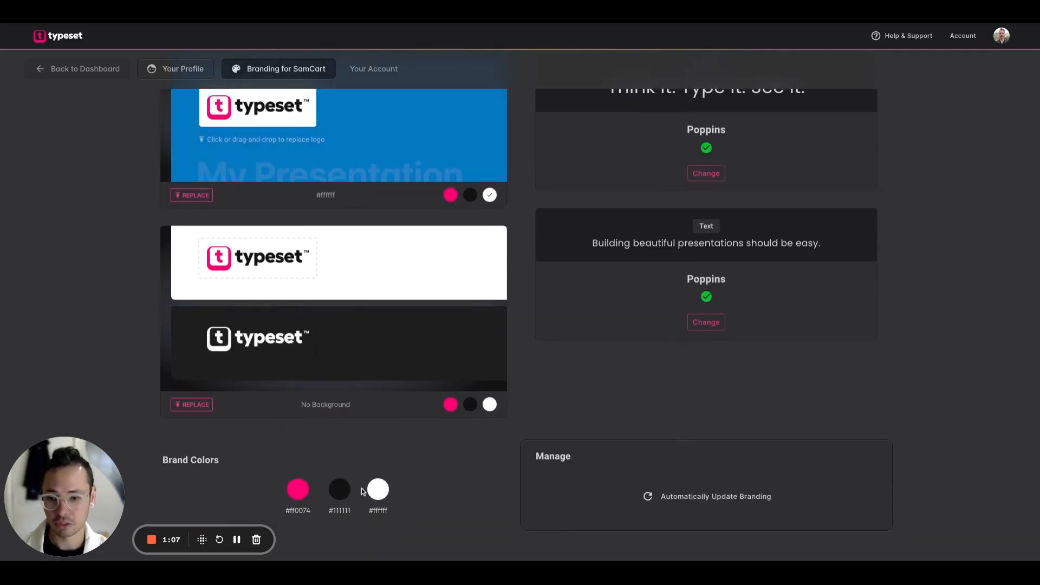
scroll(369, 490, up, 5)
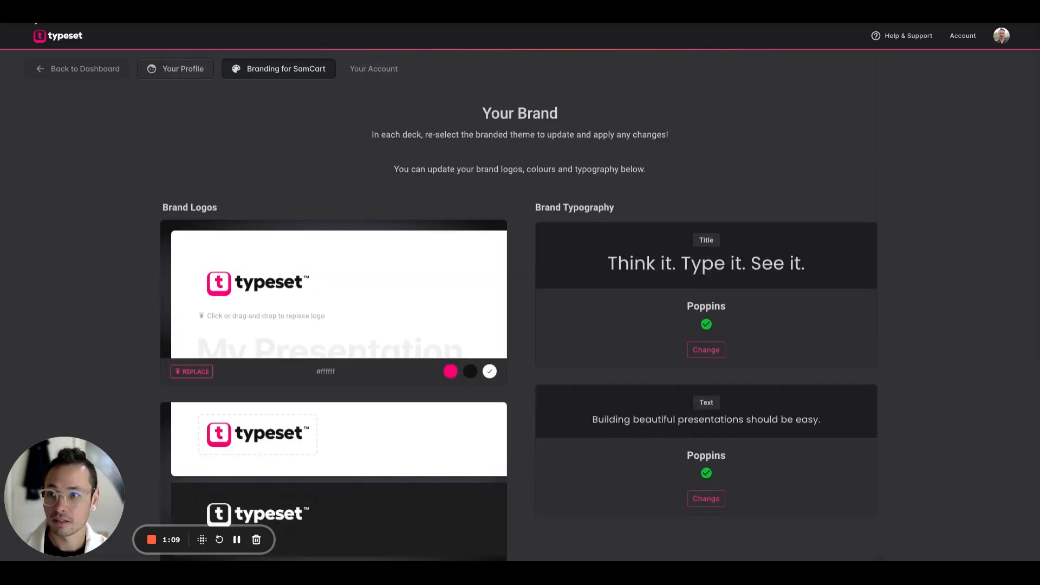
Step: Return to the dashboard and create a new blank file in the Document format
click(55, 64)
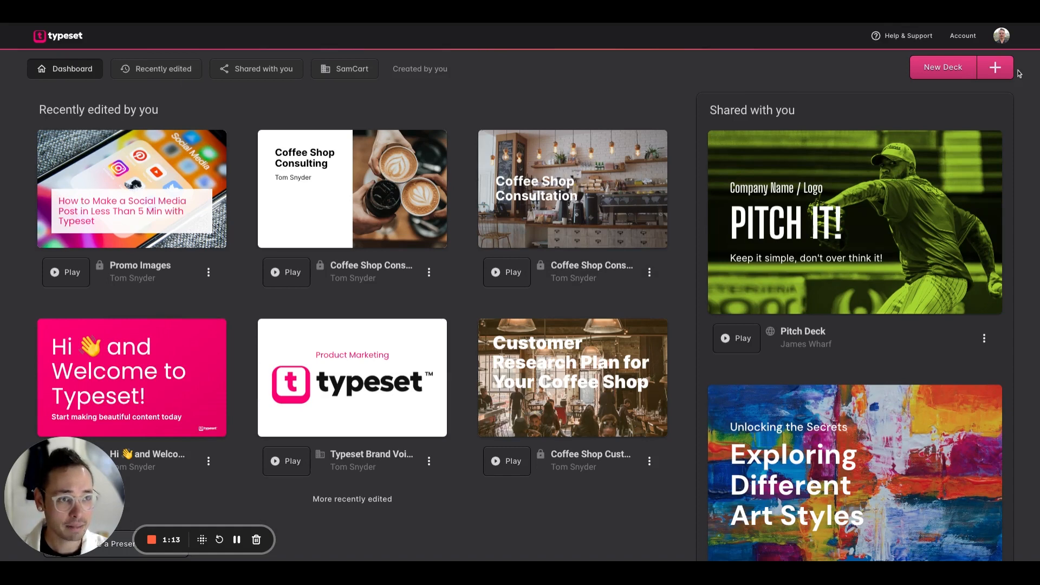
click(997, 68)
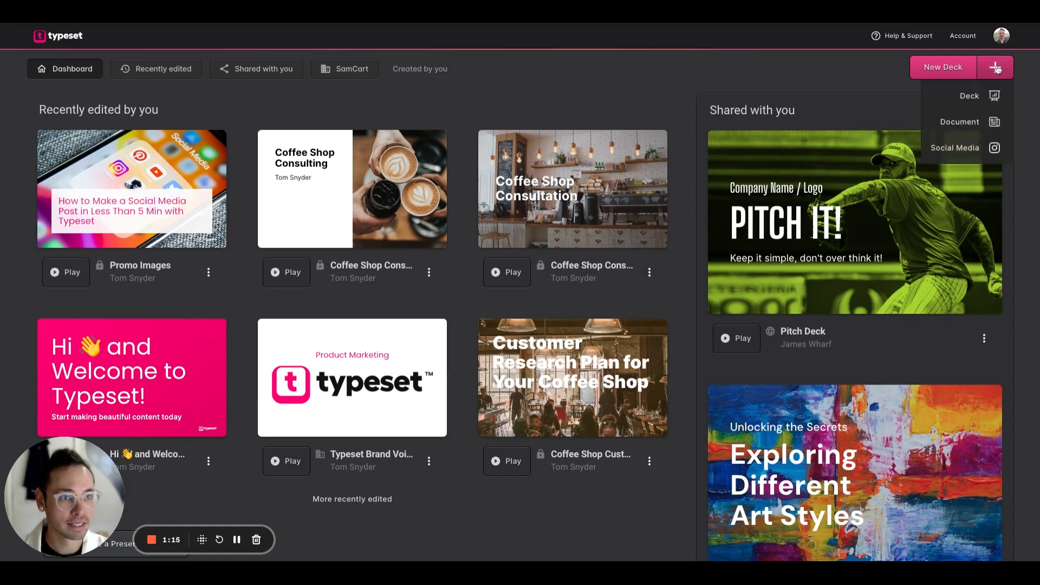
click(970, 128)
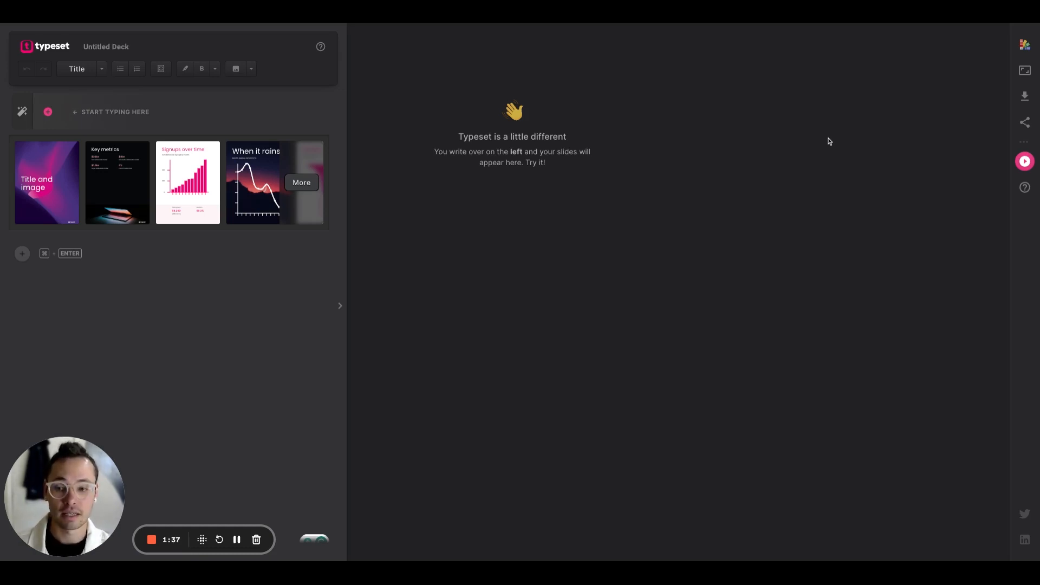
Step: Turn on page numbers in the document's design customization settings
click(1023, 47)
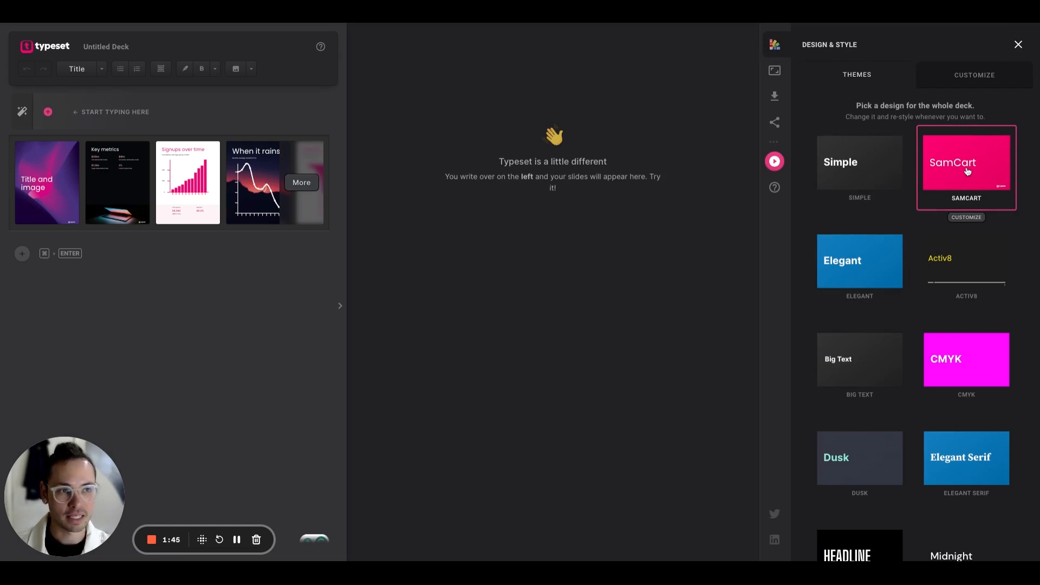
click(975, 81)
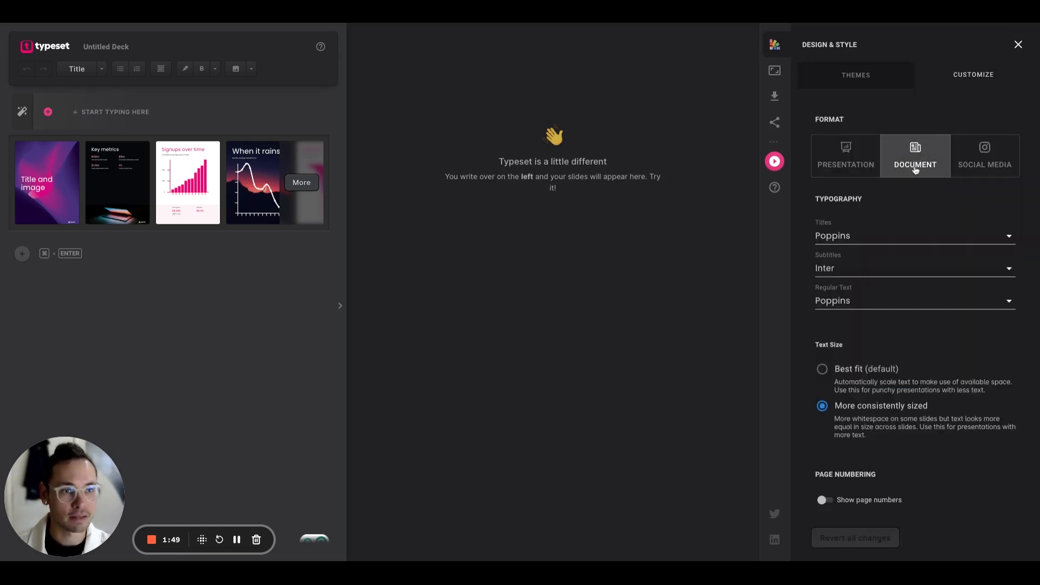
scroll(917, 171, down, 1)
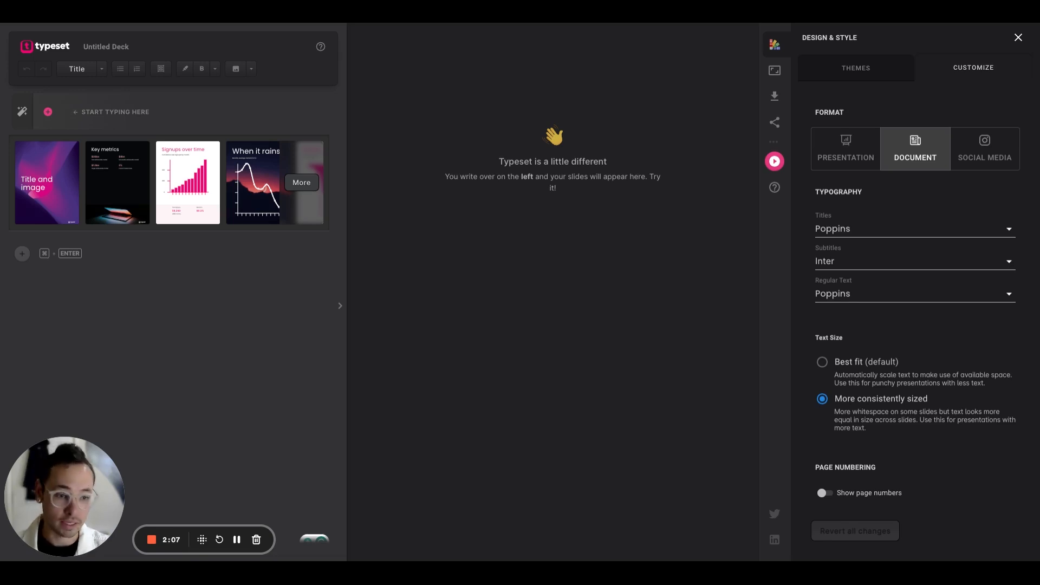
click(824, 493)
scroll(894, 405, up, 1)
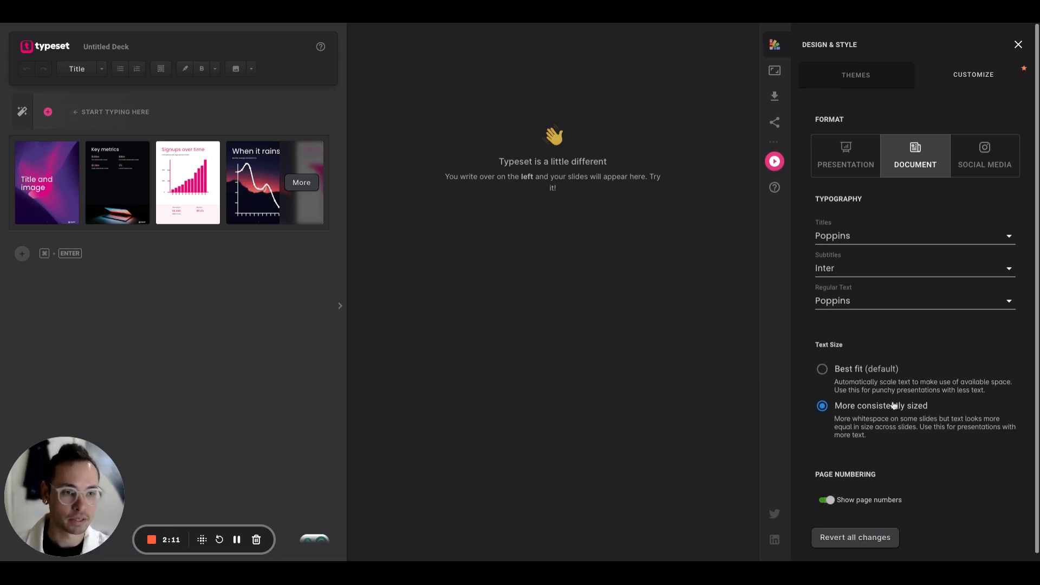
click(776, 46)
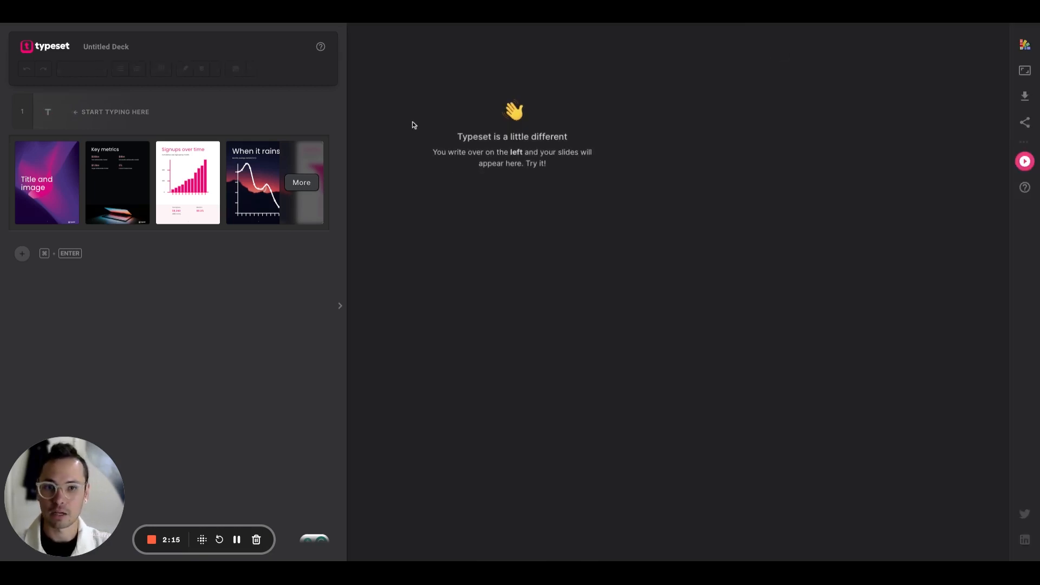
Step: Title the first page "Employee Handbook" and apply the suggested design with the full-page "this must be the place" neon sign image
click(102, 113)
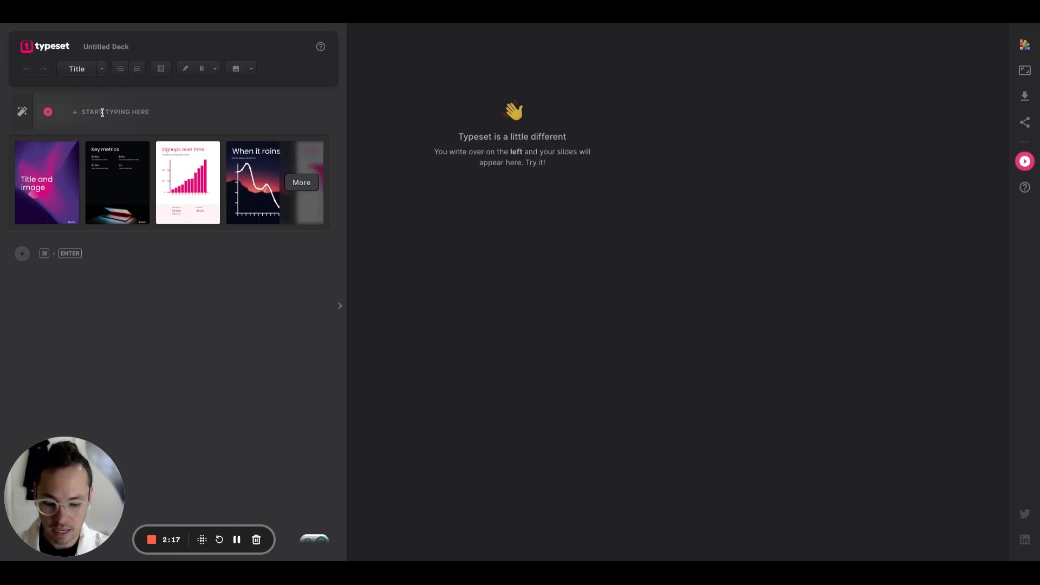
text(Employee)
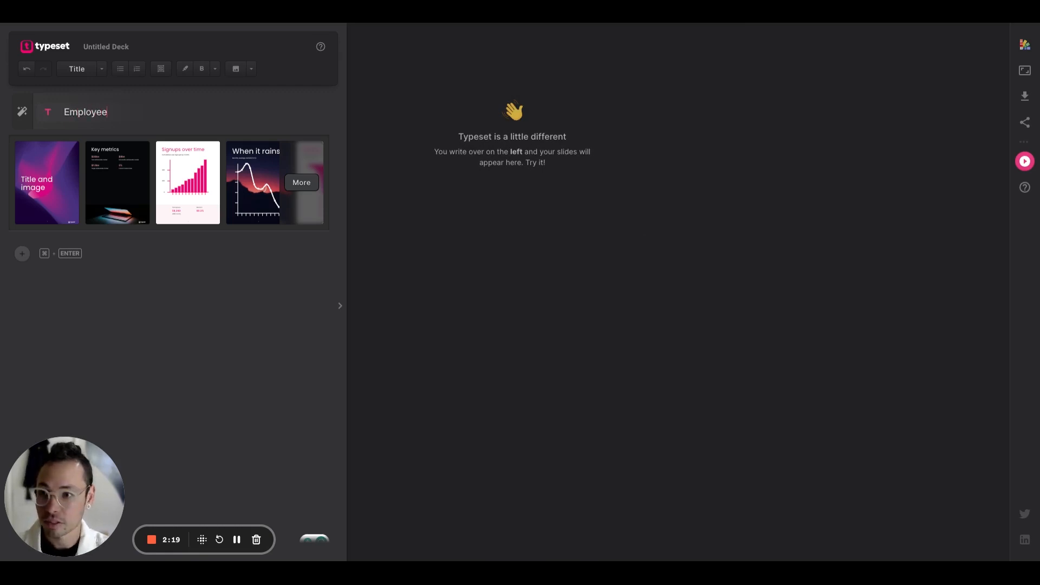
text( Handbook)
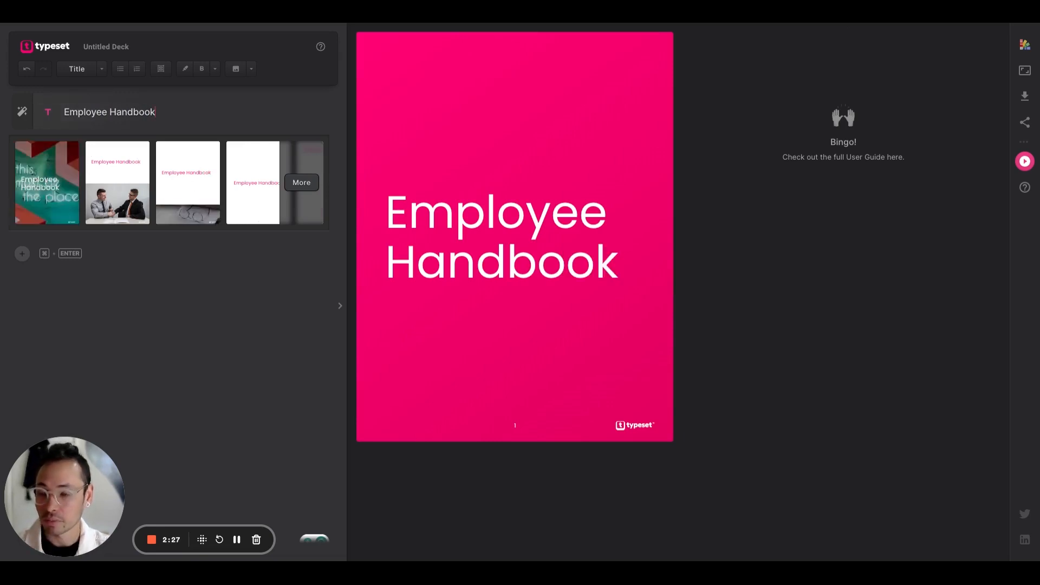
click(46, 182)
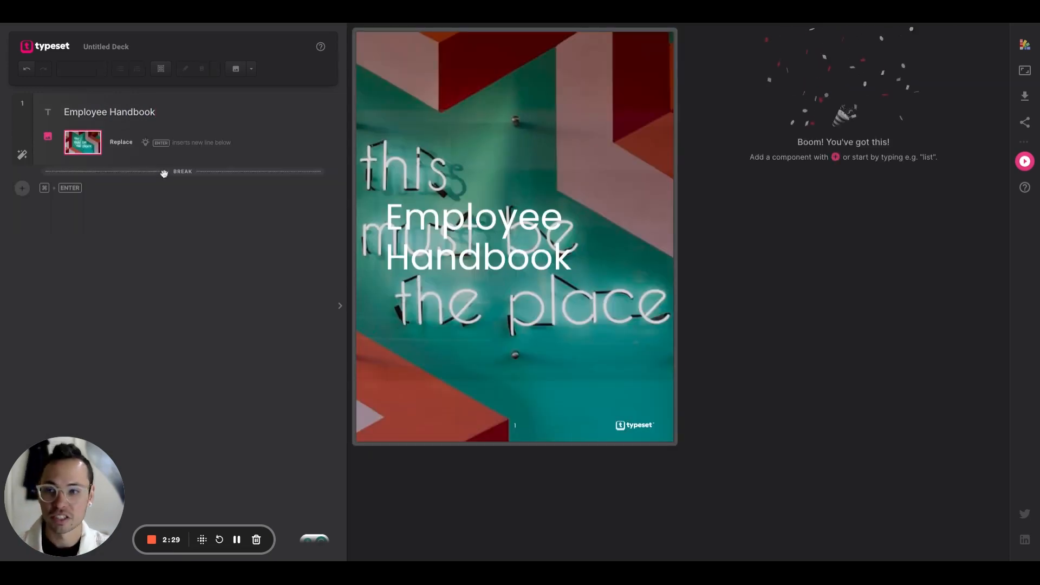
Step: Replace the cover image with the pink neon "hello" speech bubble photo, found by searching for "welcome"
click(122, 143)
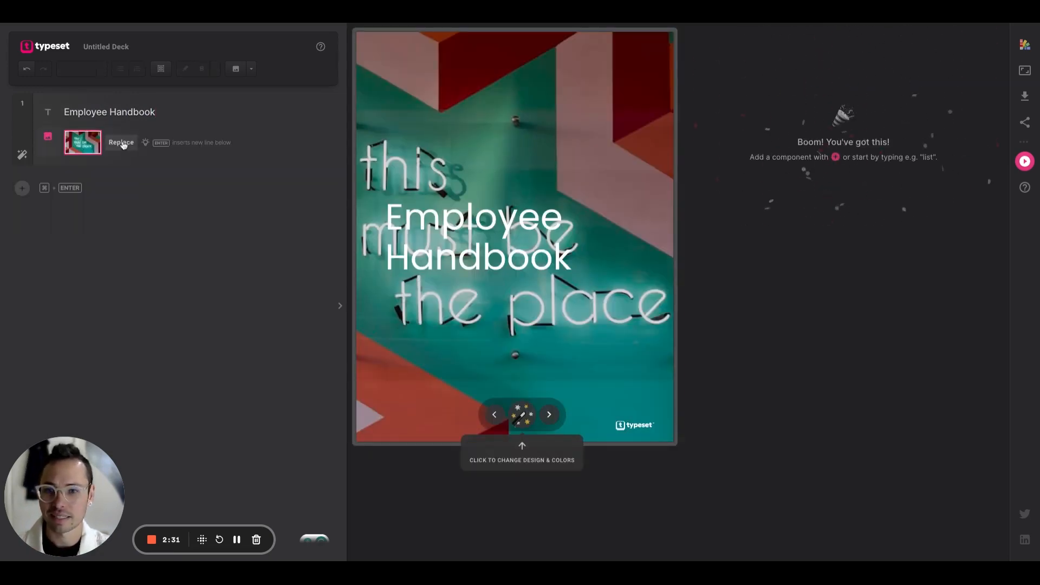
triple_click(177, 115)
key(BackSpace)
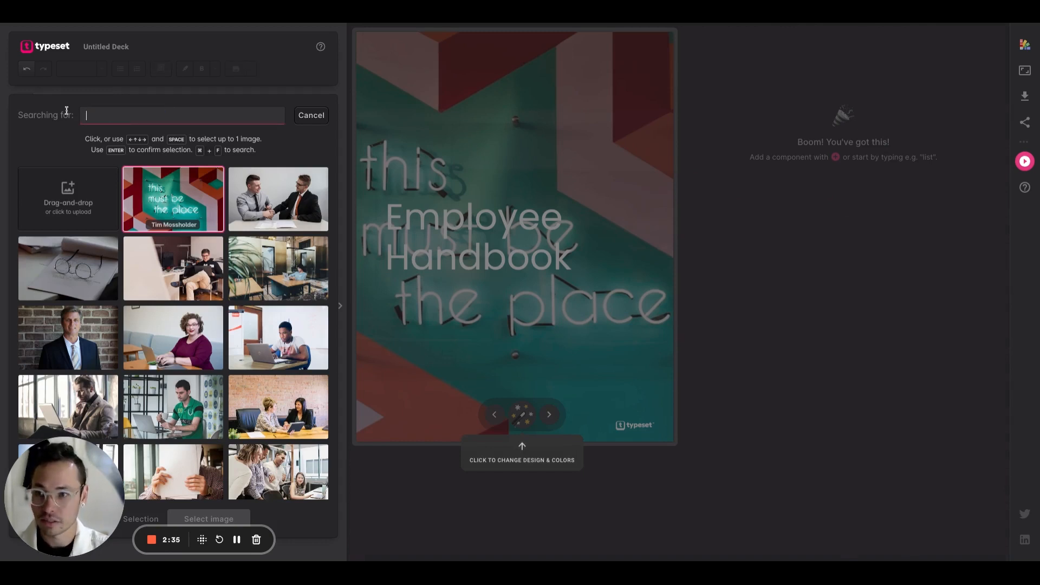
text(wel)
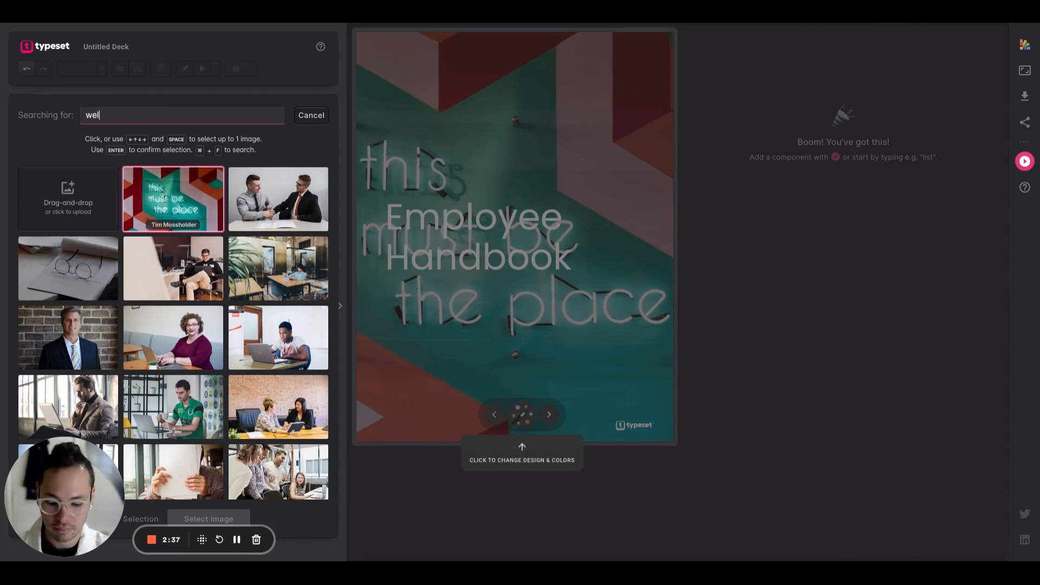
text(come)
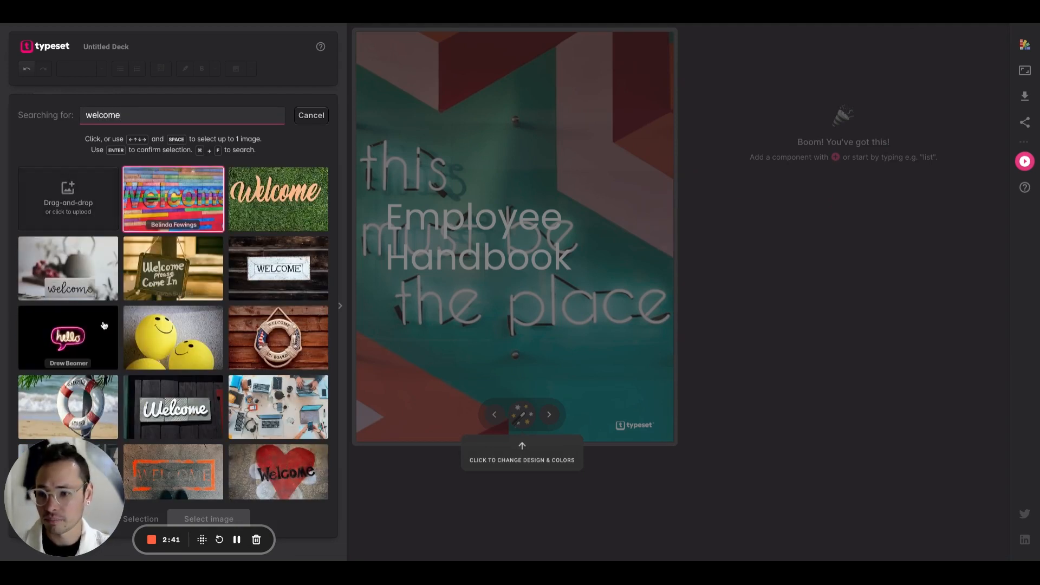
click(93, 337)
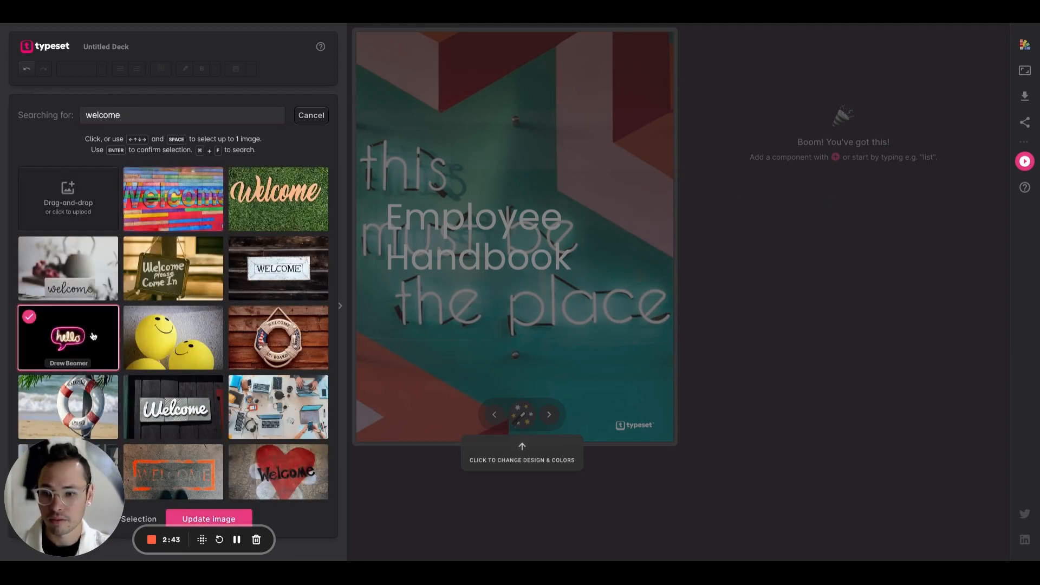
click(205, 519)
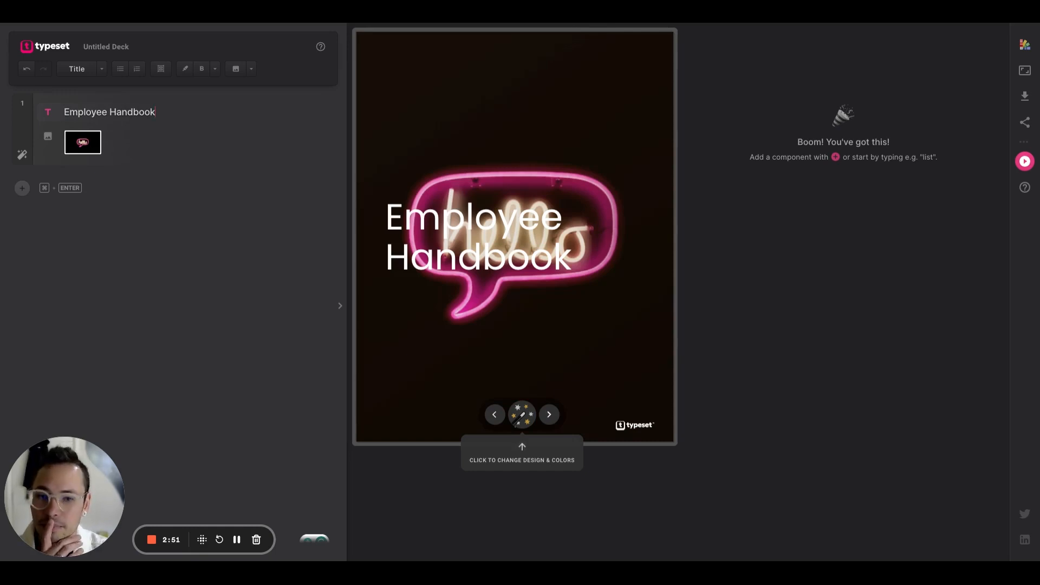
Step: Insert a logo component below the cover title, using typeset.com as the logo source
key(Return)
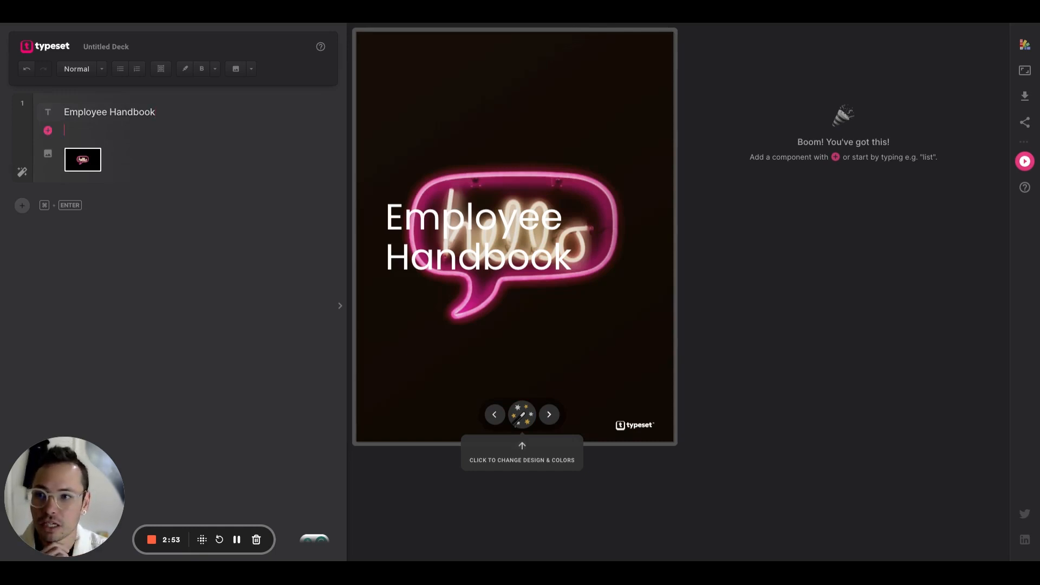
text(/logo)
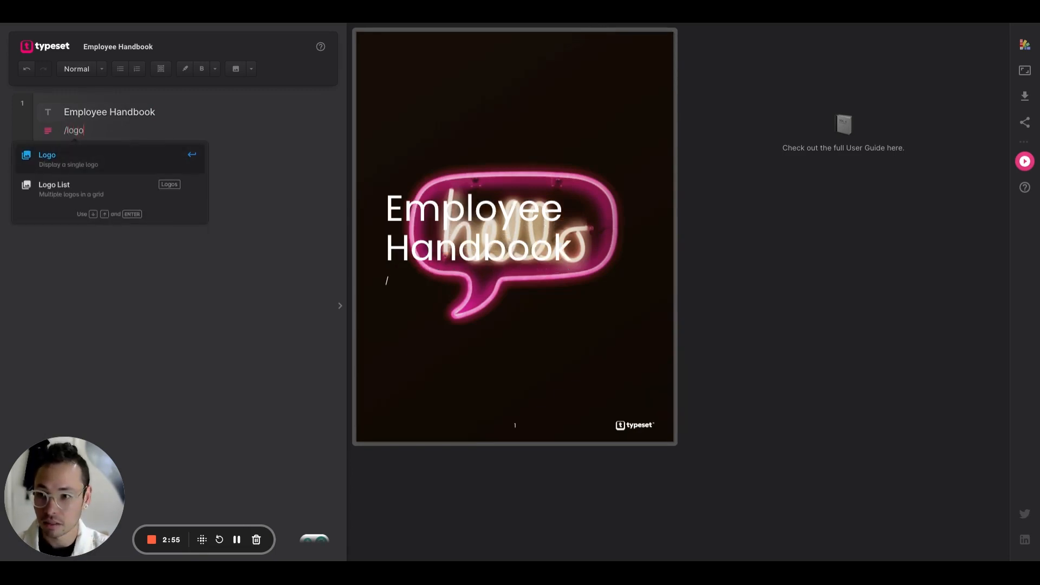
key(Return)
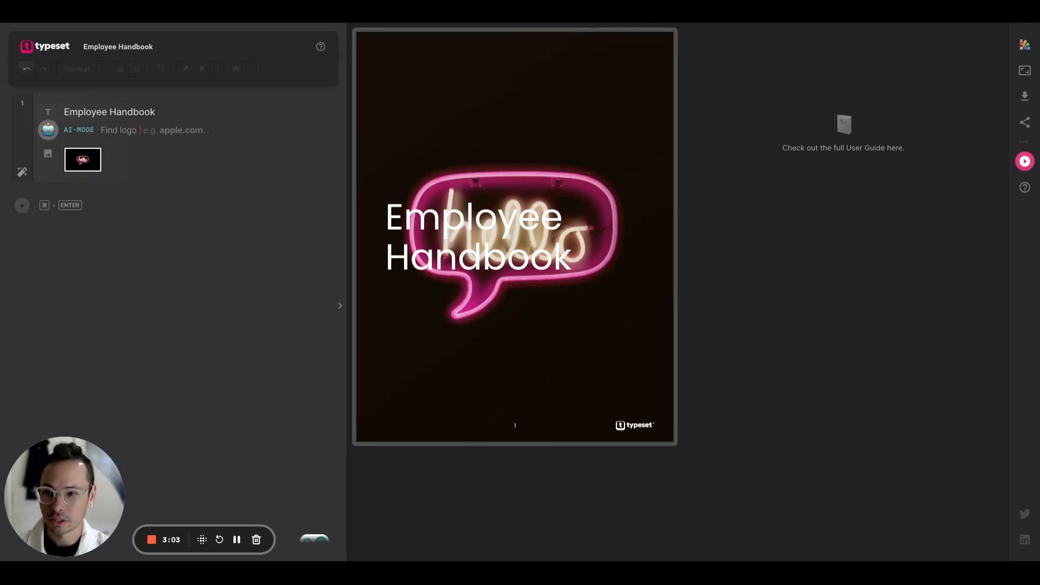
text(typeset.com)
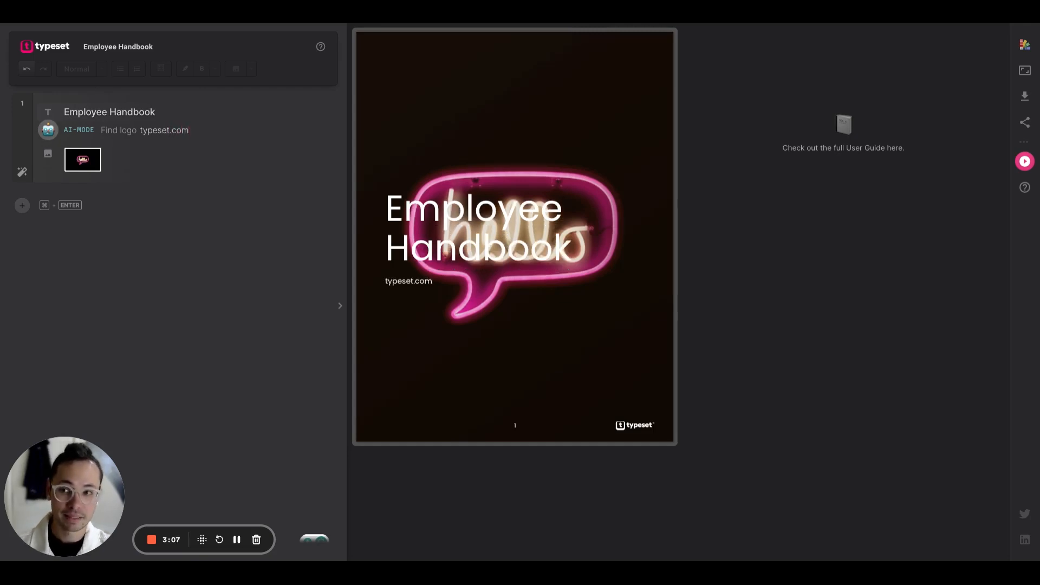
key(Return)
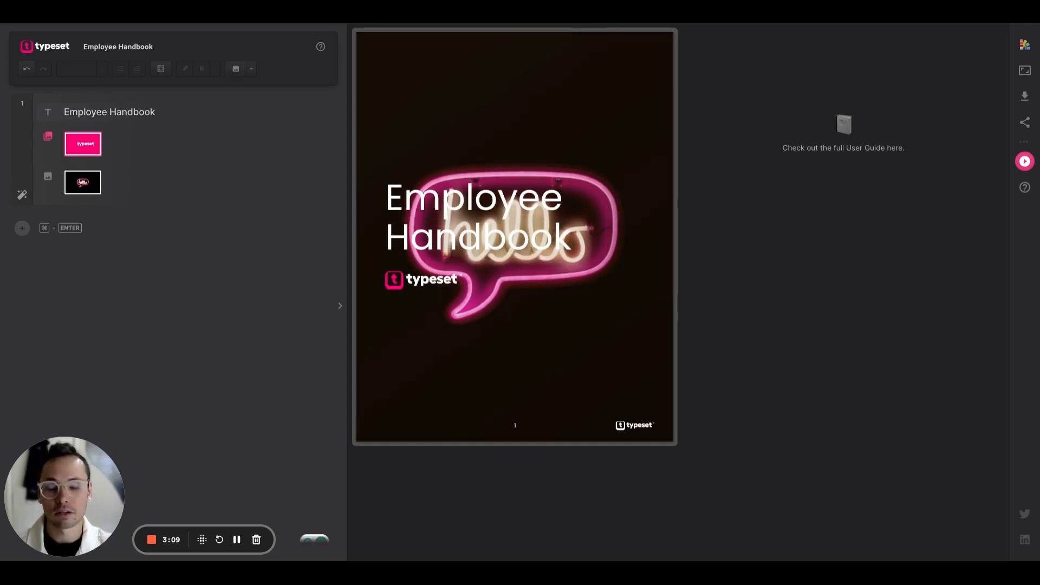
Step: Change the cover page to the full-image layout that places the title and logo above the neon "hello" sign
mouse_move(432, 307)
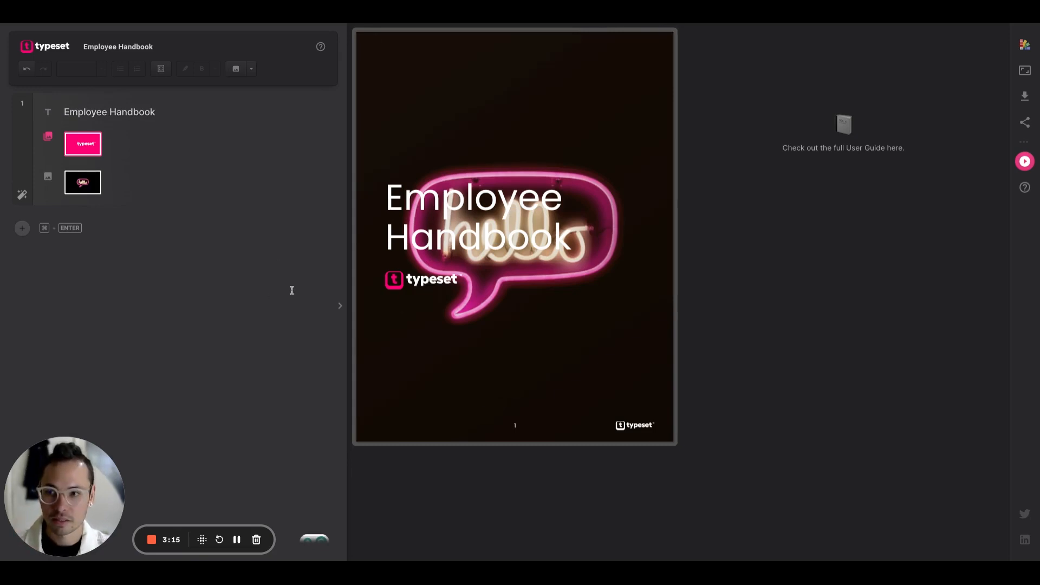
mouse_move(447, 202)
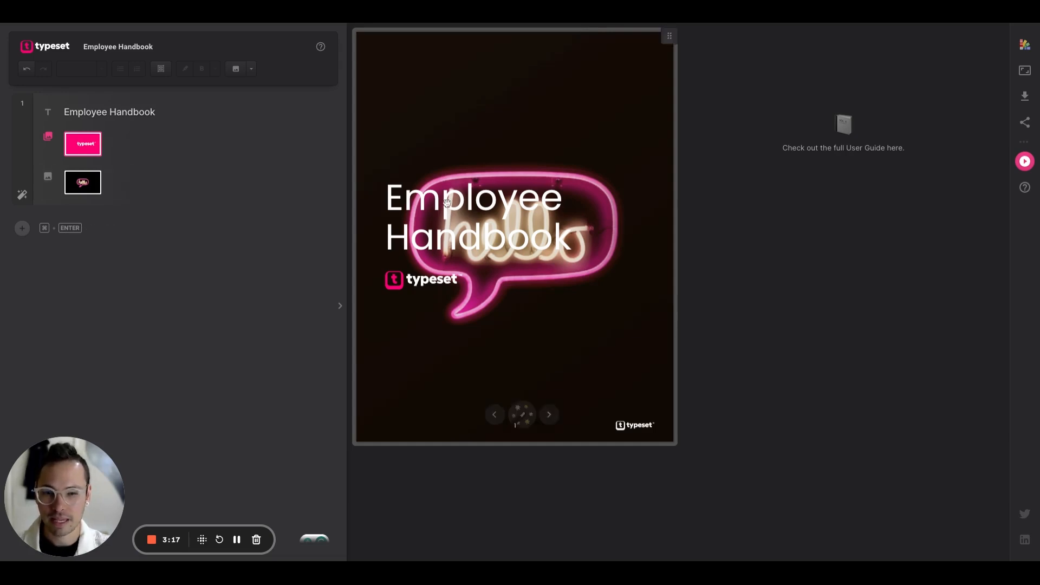
click(22, 199)
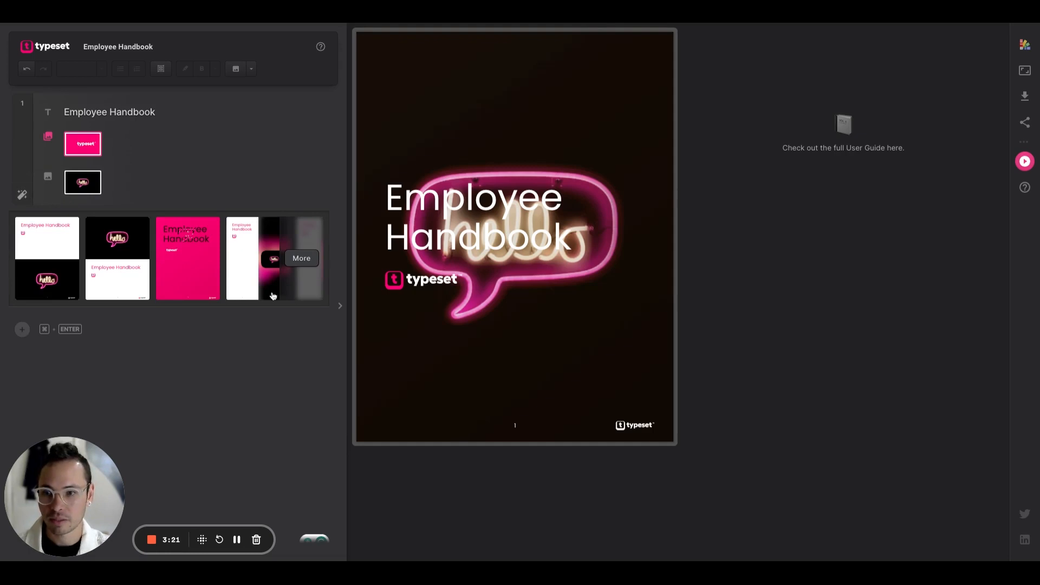
scroll(229, 263, right, 5)
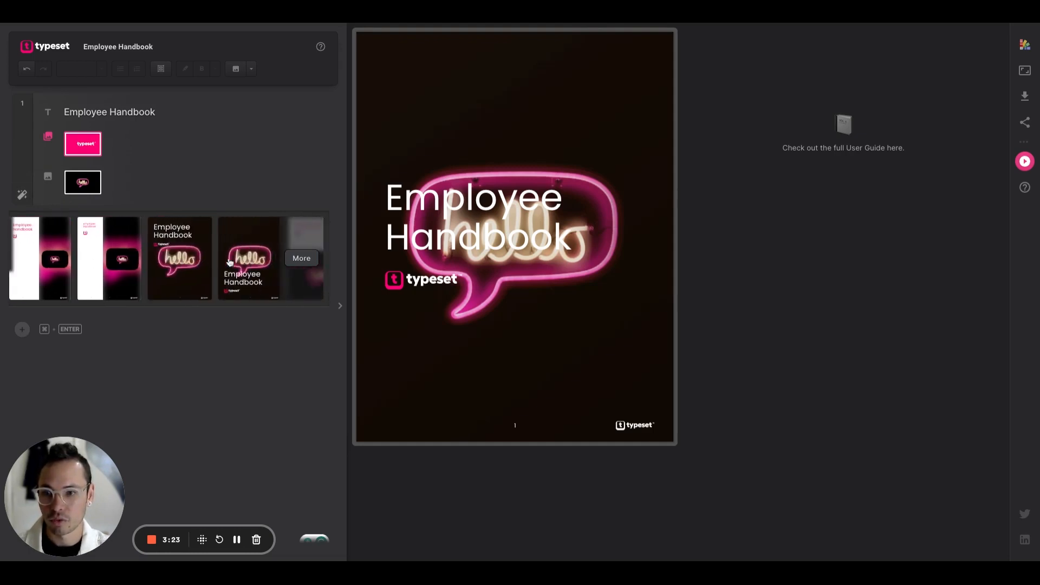
click(171, 258)
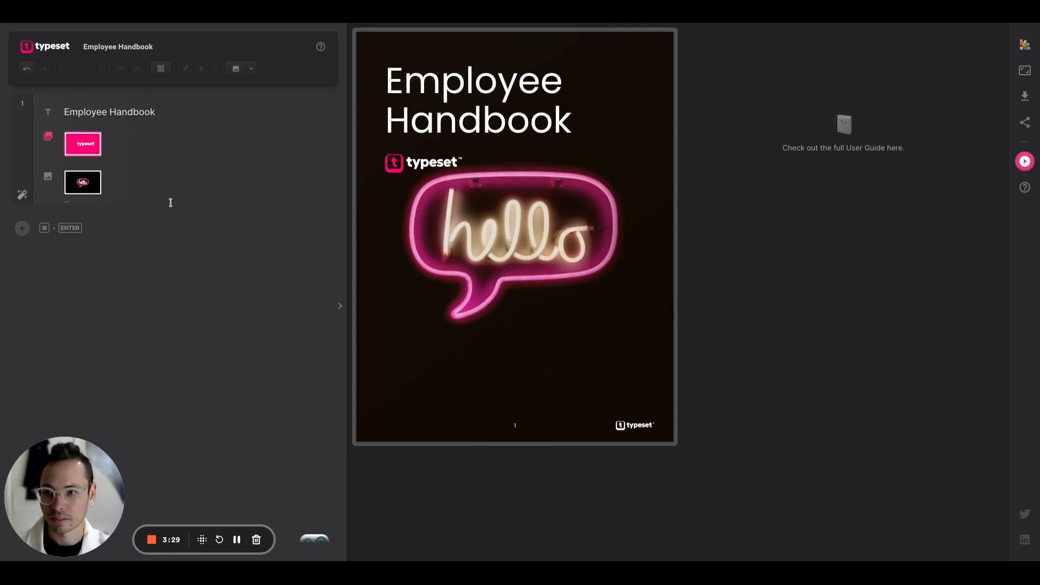
Step: Add a second page after the cover and title it "Table of Contents"
click(99, 232)
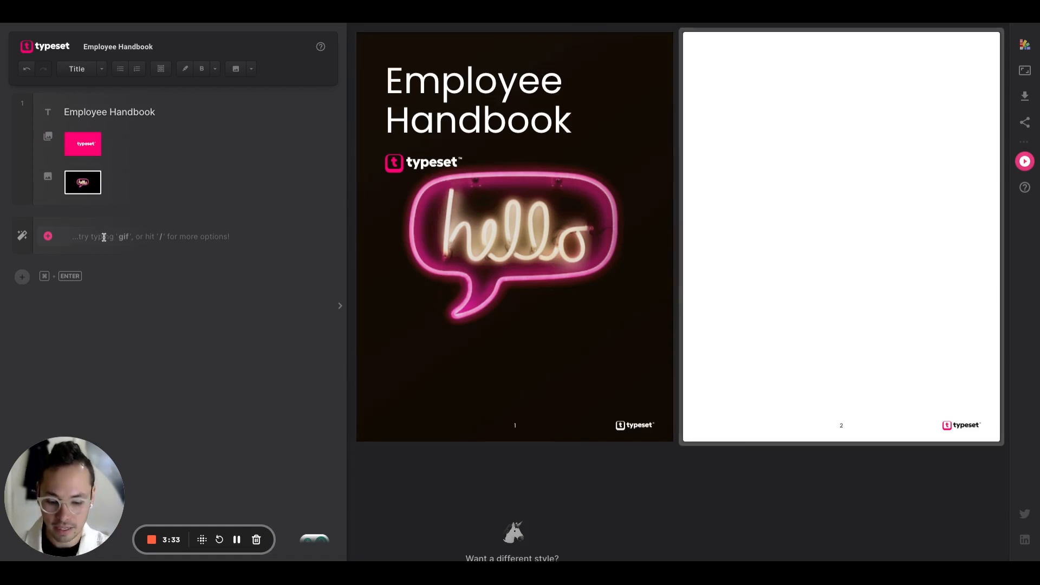
text(Table of)
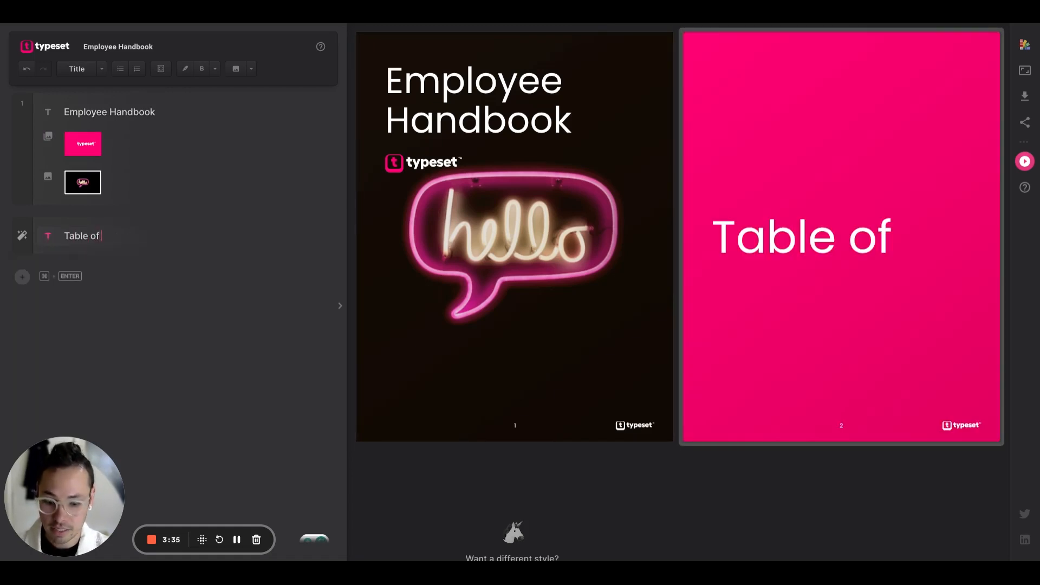
text( content)
key(BackSpace)
key(BackSpace)
key(BackSpace)
key(BackSpace)
key(BackSpace)
key(BackSpace)
key(BackSpace)
text(C)
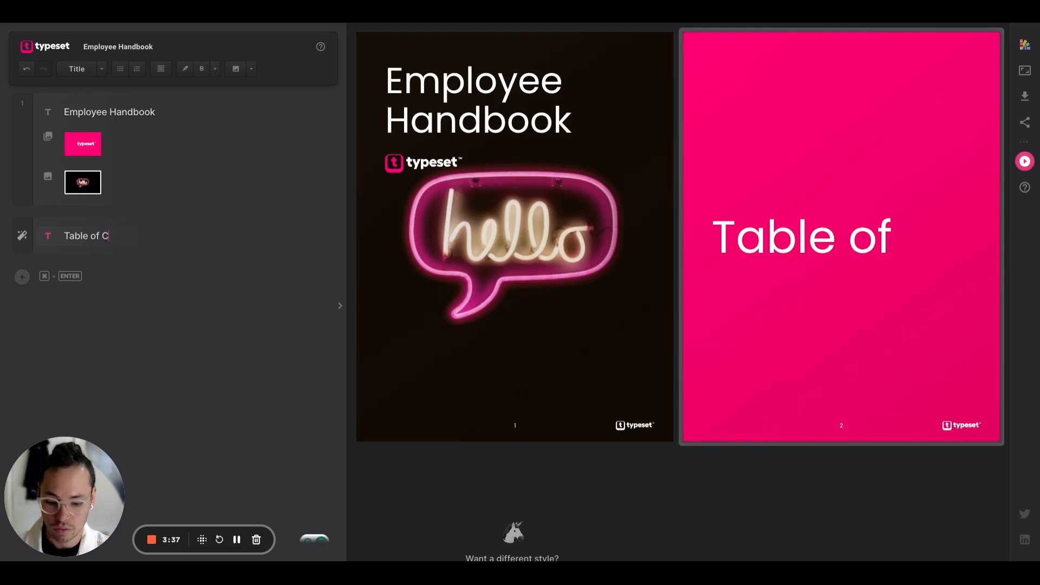
text(ontents)
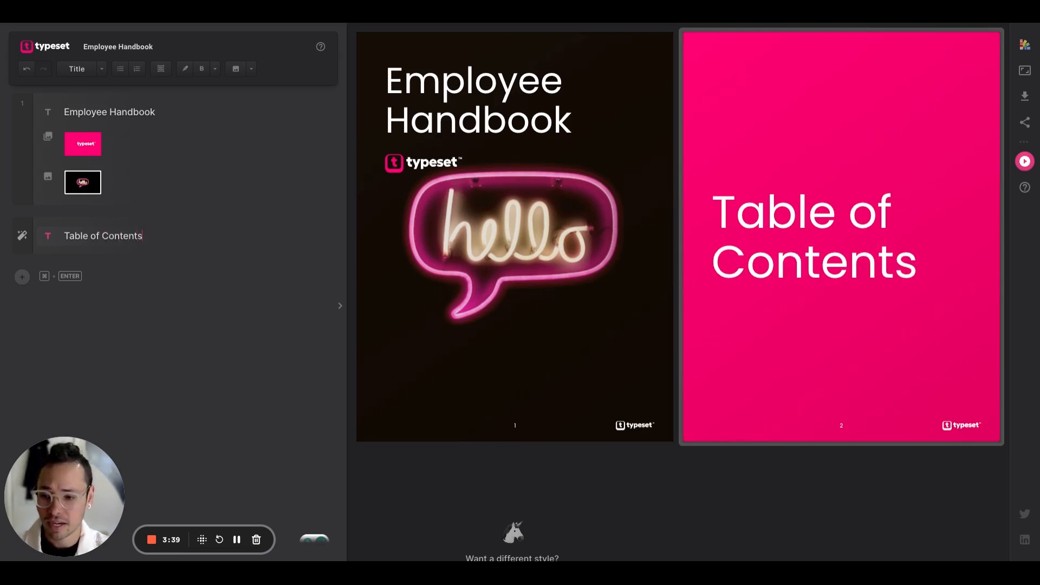